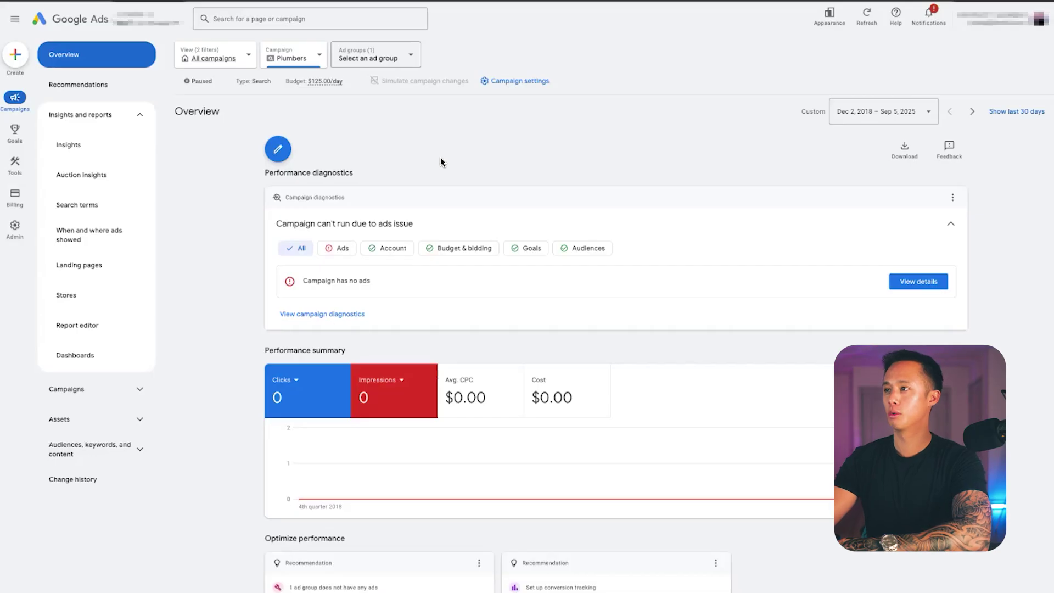
- Open Keyword Planner and start discovering new keywords
mouse_move(21, 176)
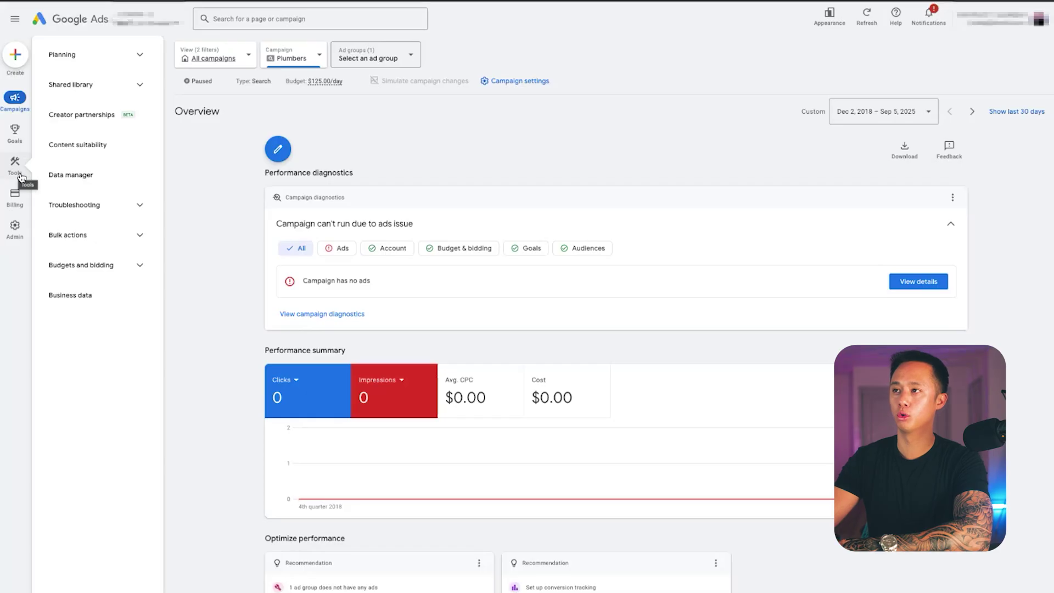
left_click(146, 63)
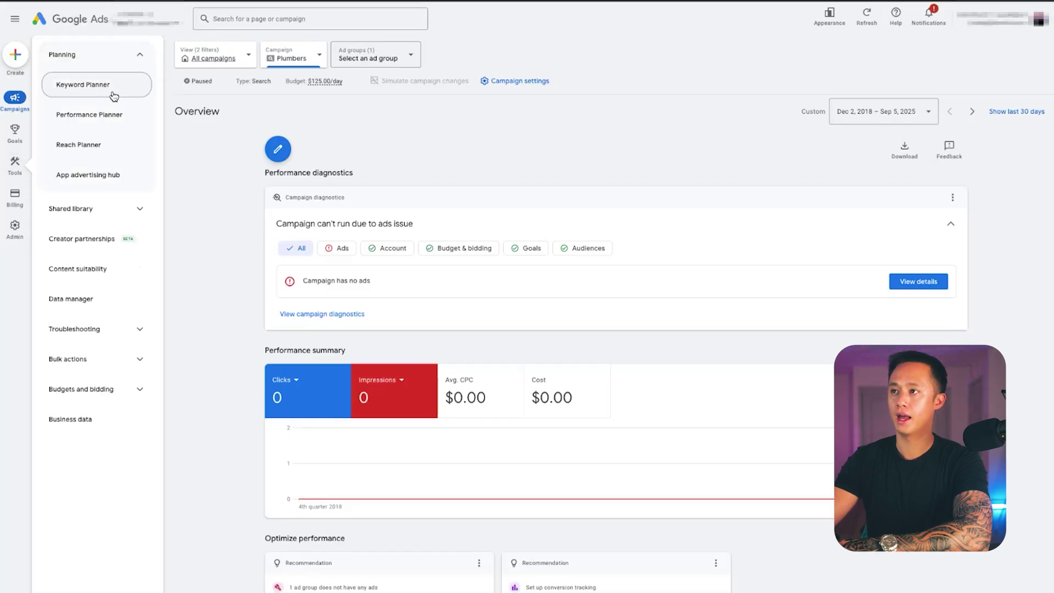
left_click(88, 90)
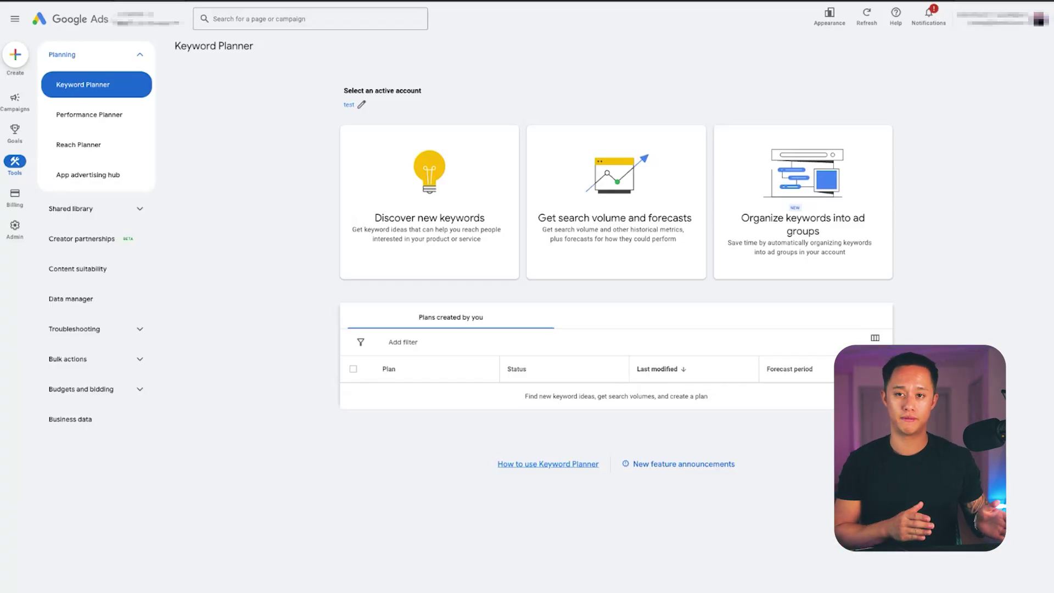
left_click(460, 210)
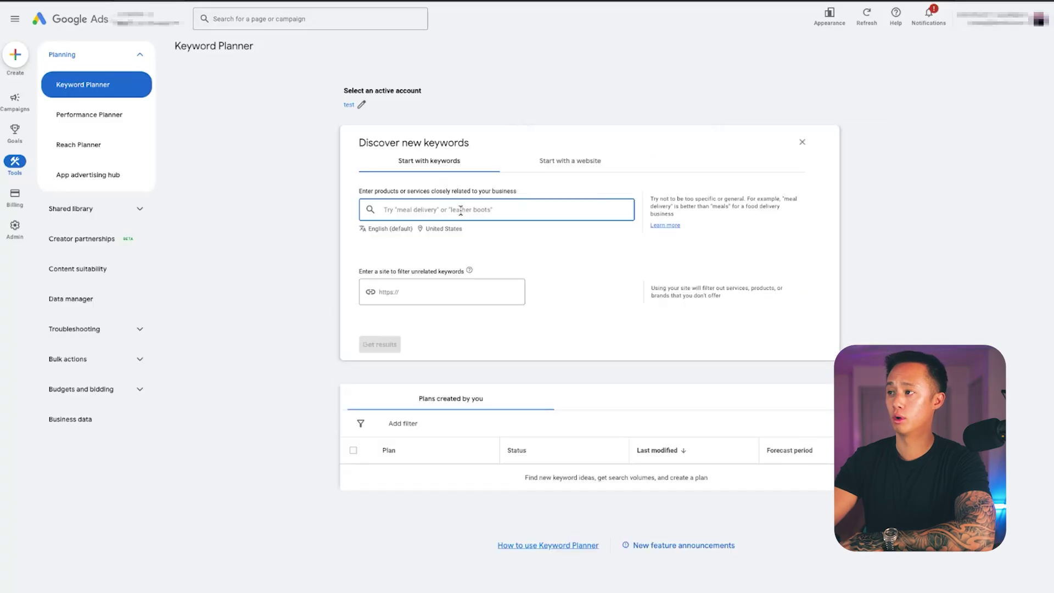
- Enter "plumbing services" and "google ads services" as the seed keywords and get the keyword results
key("BackSpace")
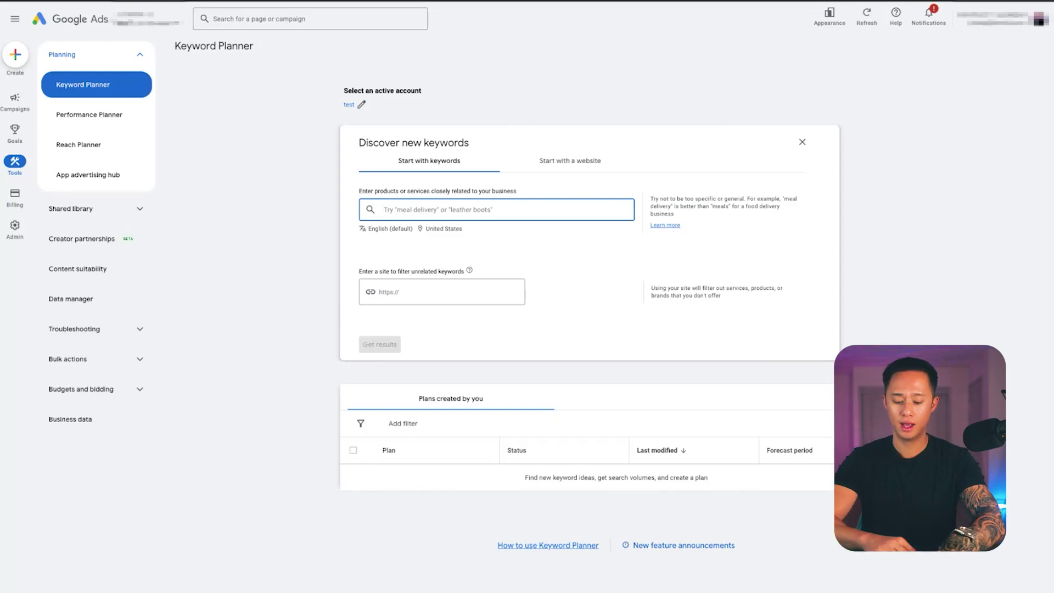
type("plumb")
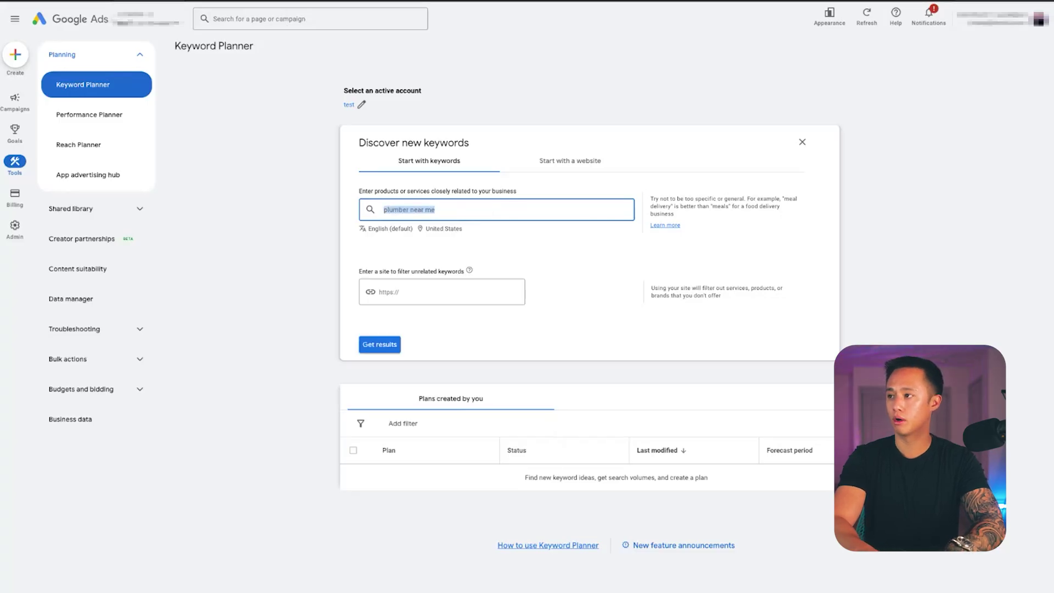
type("ing services")
key("Return")
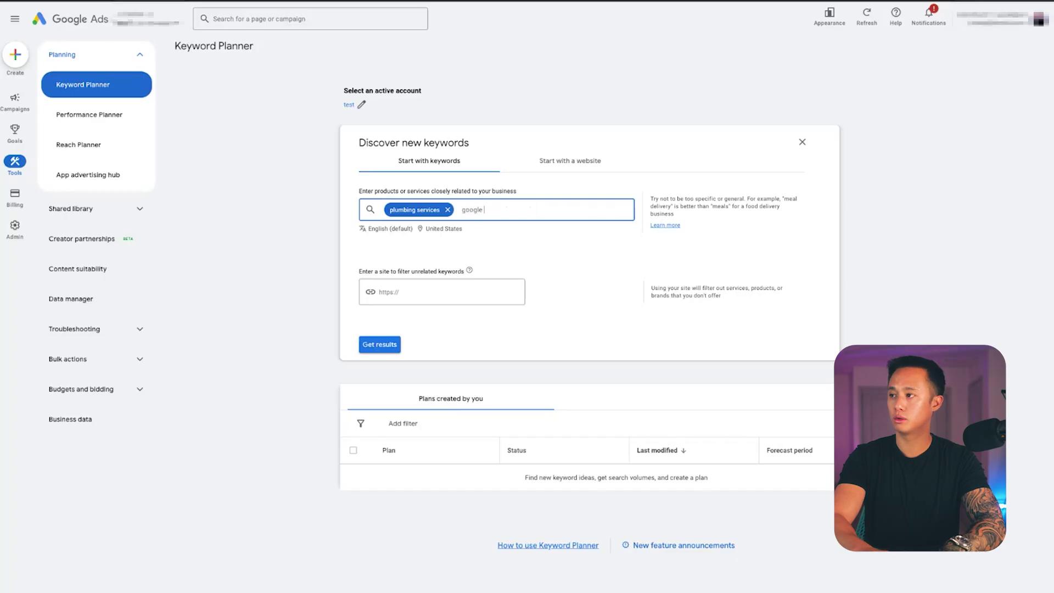
type("google ads service")
key("Return")
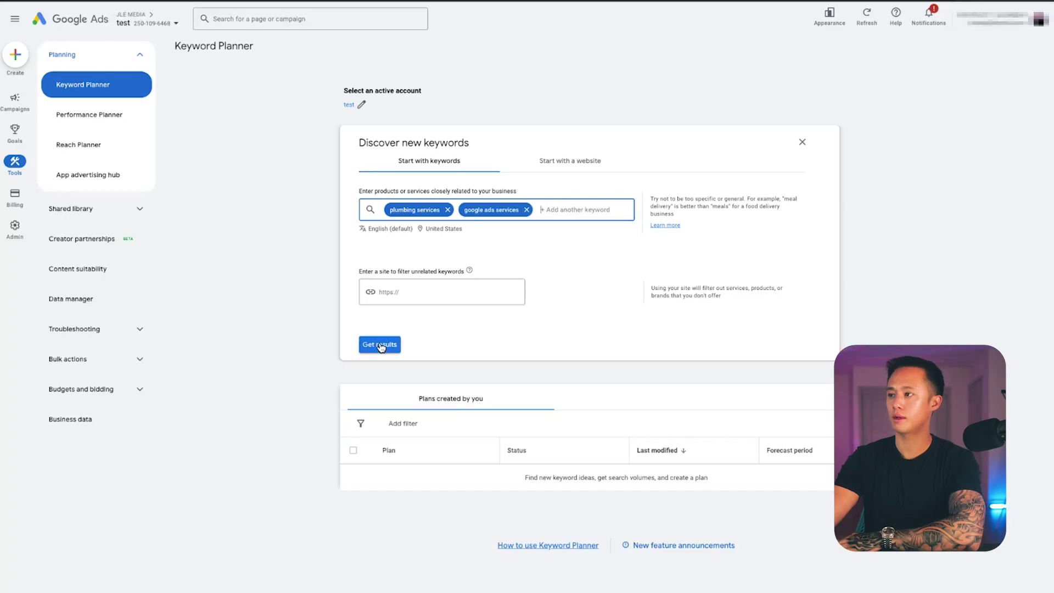
left_click(379, 344)
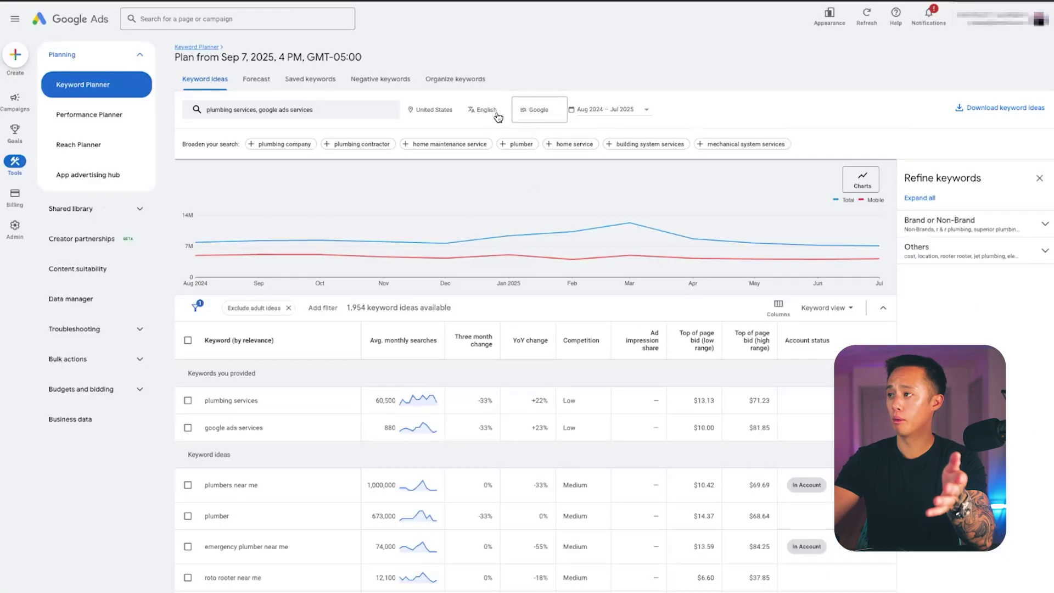
- Remove United States from the locations targeted by the keyword ideas
left_click(459, 114)
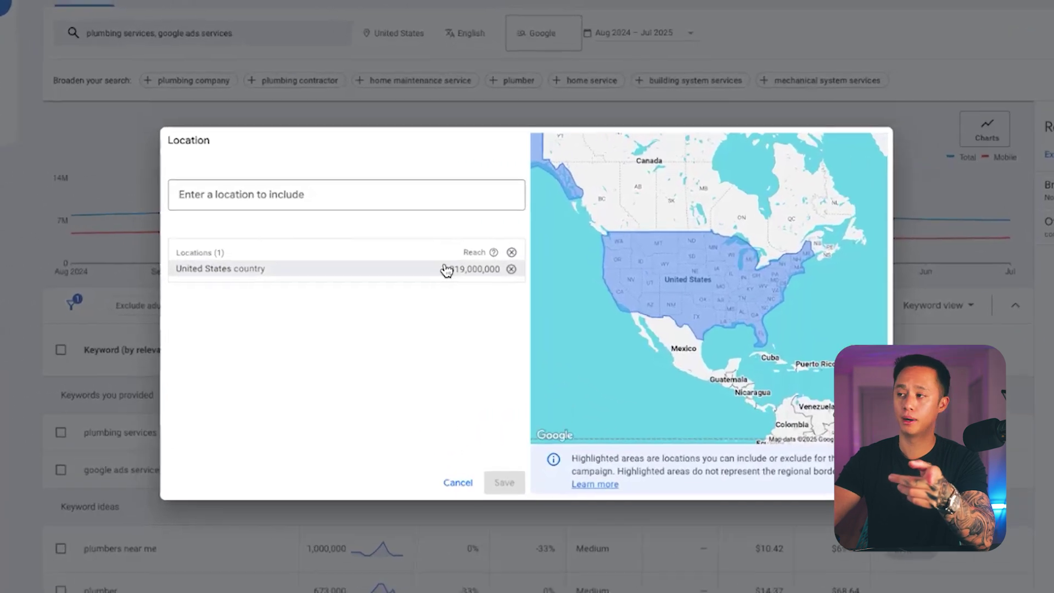
left_click(511, 269)
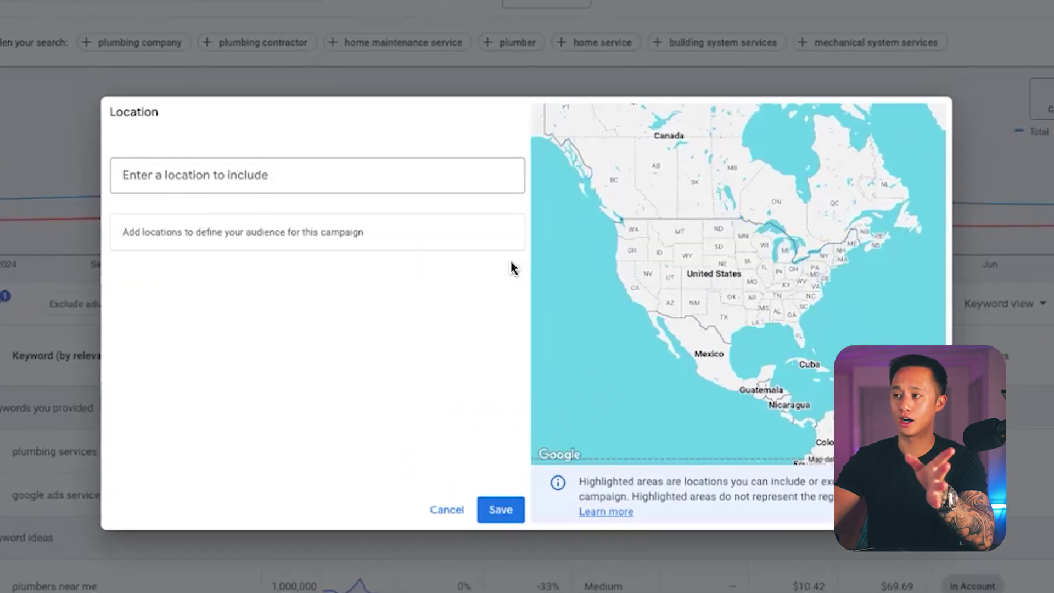
left_click(259, 174)
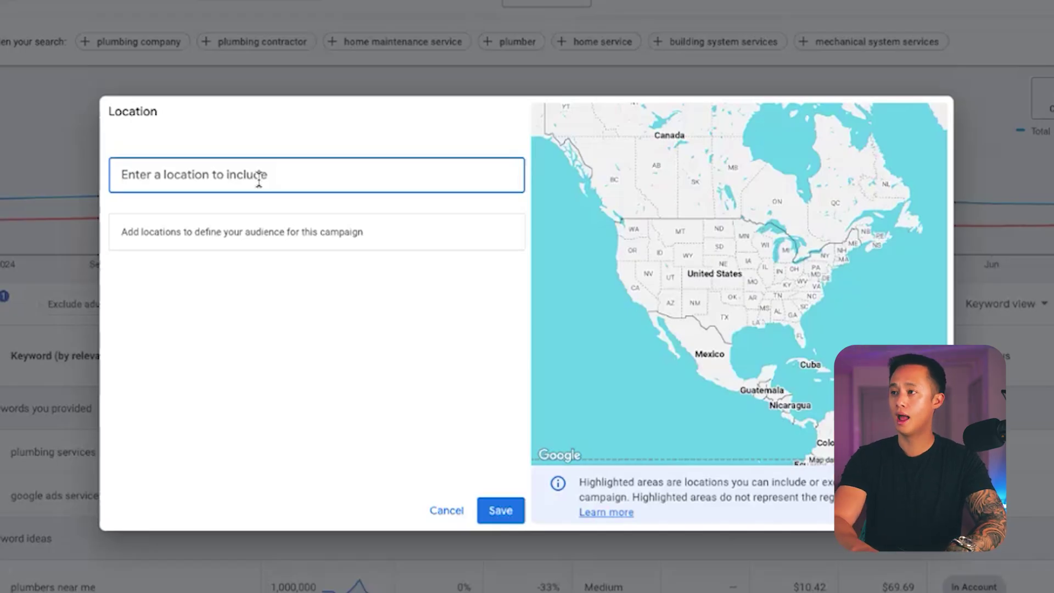
type("los ang")
key("BackSpace")
key("BackSpace")
key("BackSpace")
key("BackSpace")
key("BackSpace")
key("BackSpace")
key("BackSpace")
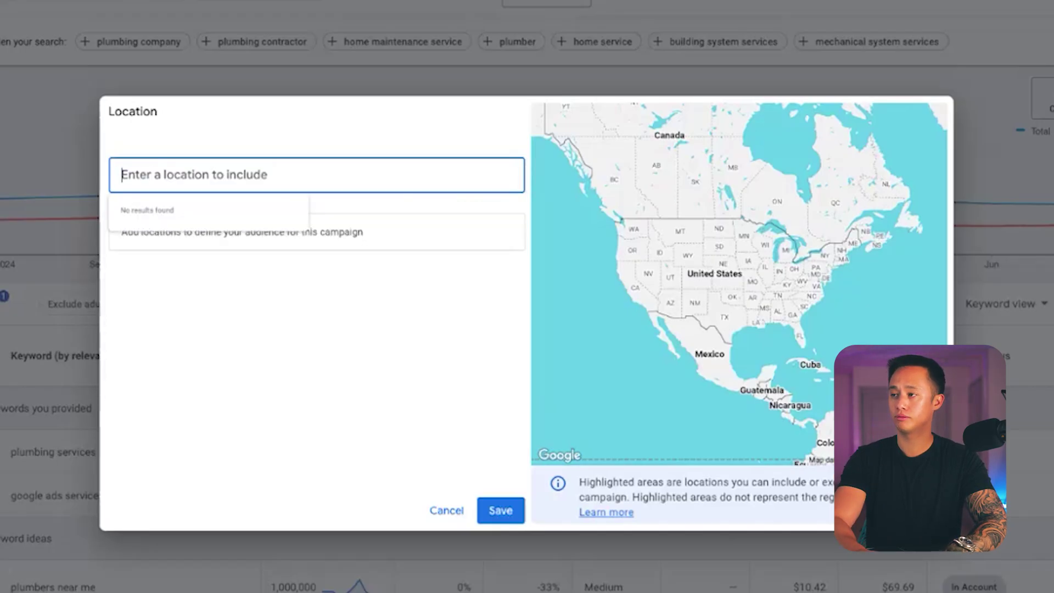
- Include the city of Miami, Florida, United States as the target location and save it
type("miami")
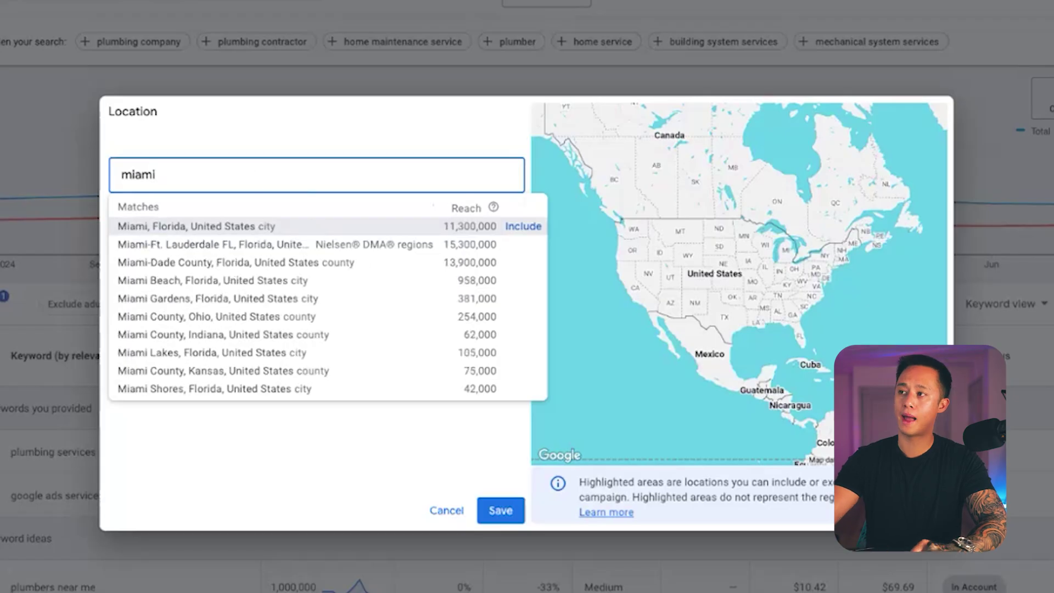
left_click(522, 226)
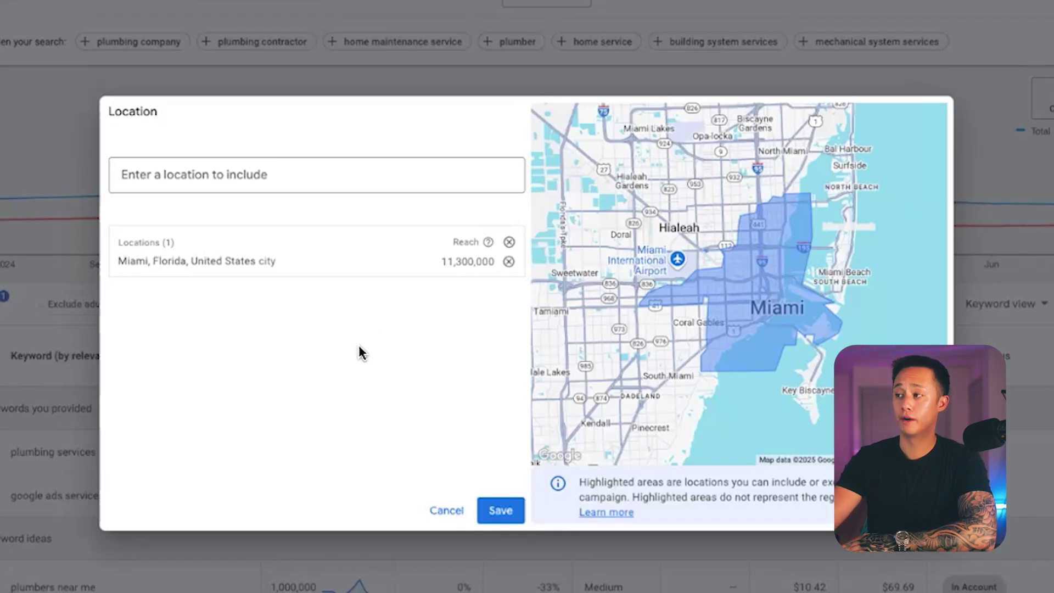
left_click(501, 510)
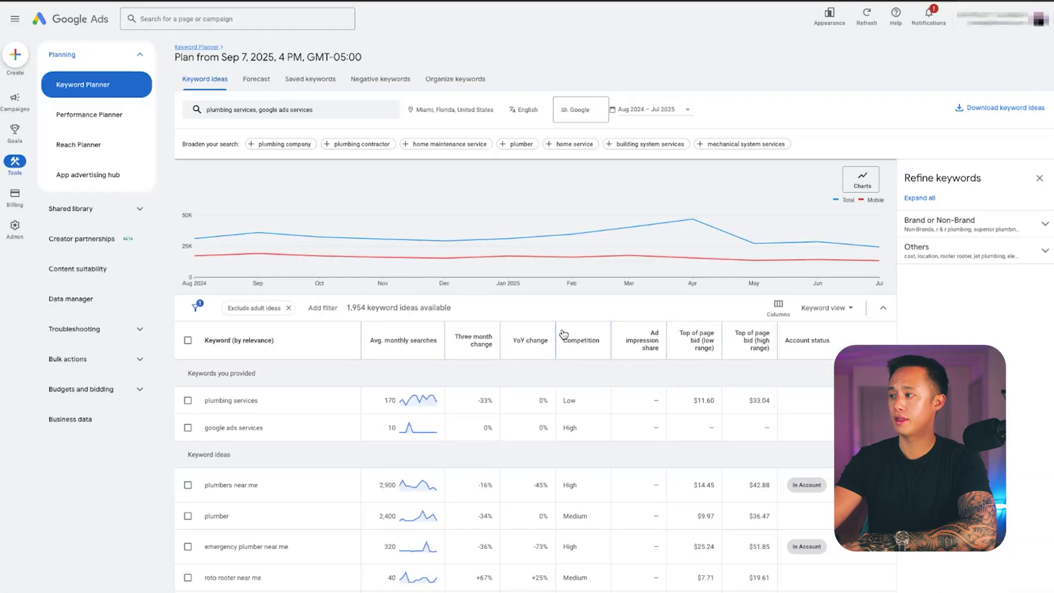
- Examine the average monthly searches, competition and low and high top-of-page bids for "plumbers near me"
scroll(351, 386, "down", 1)
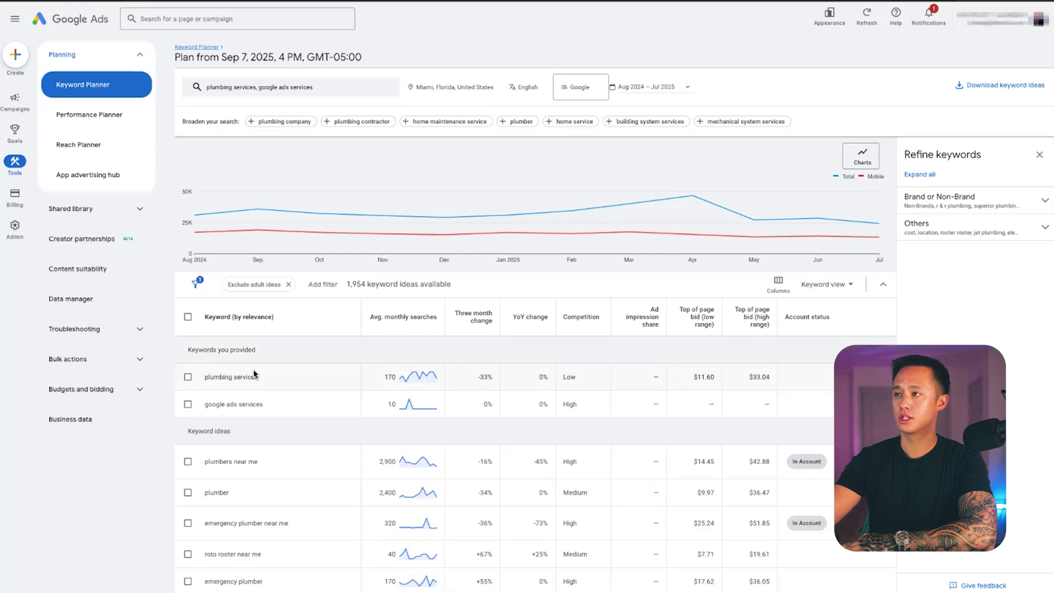
scroll(326, 374, "down", 1)
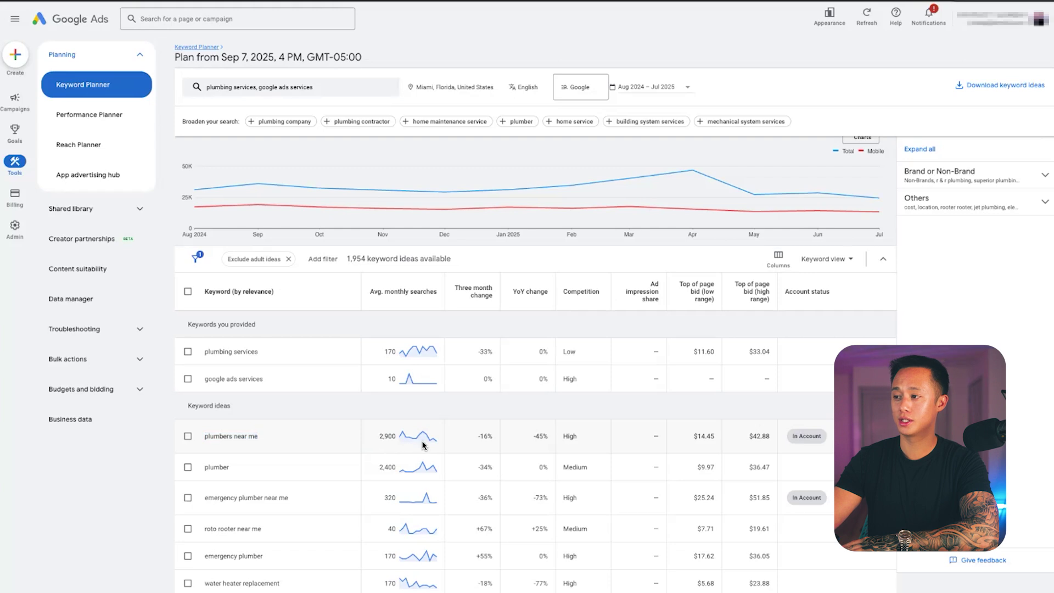
double_click(387, 436)
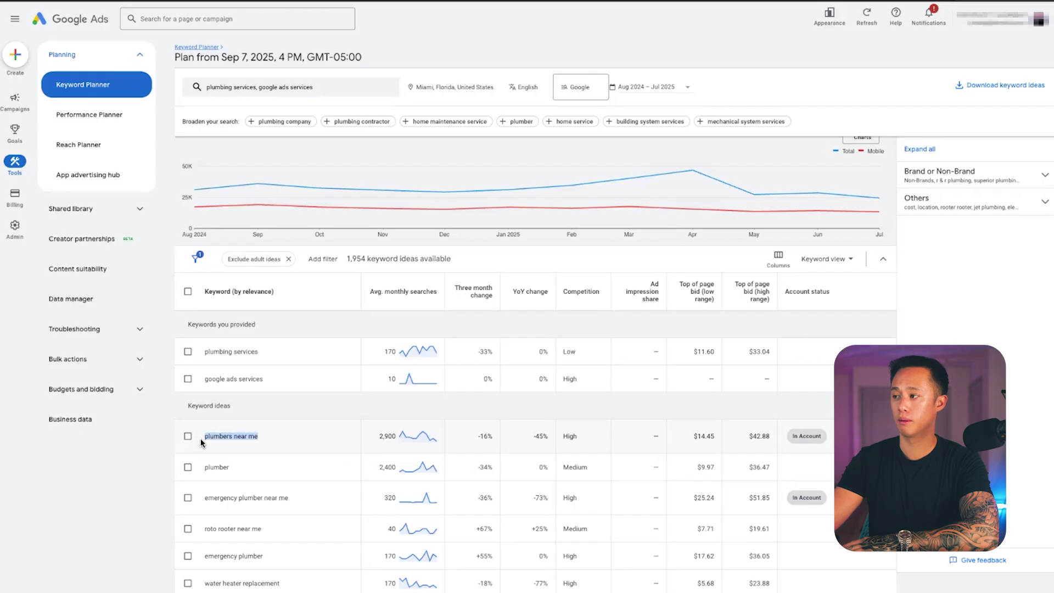
mouse_move(587, 300)
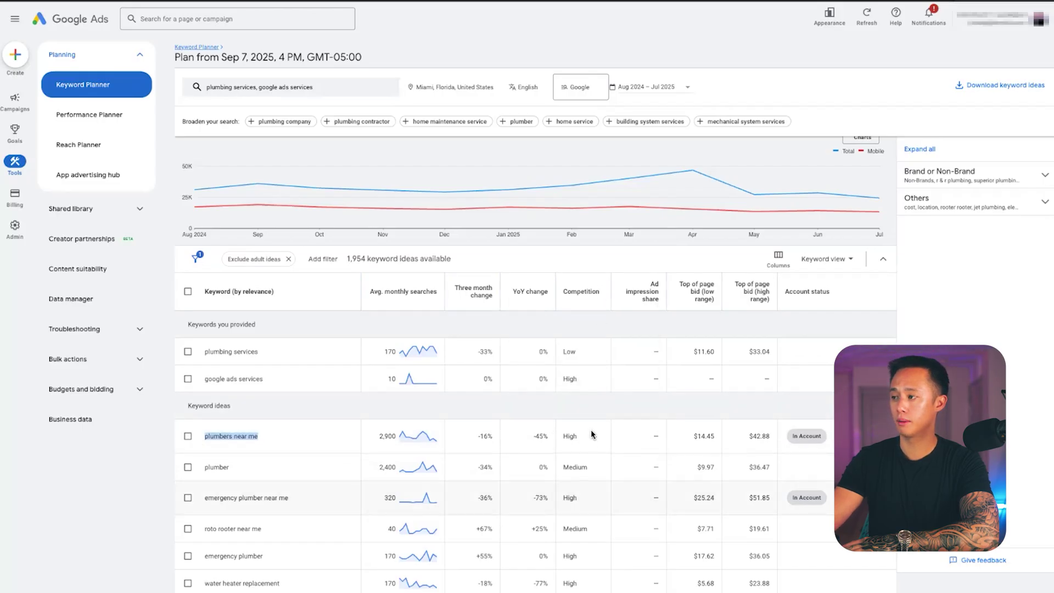
left_click(560, 442)
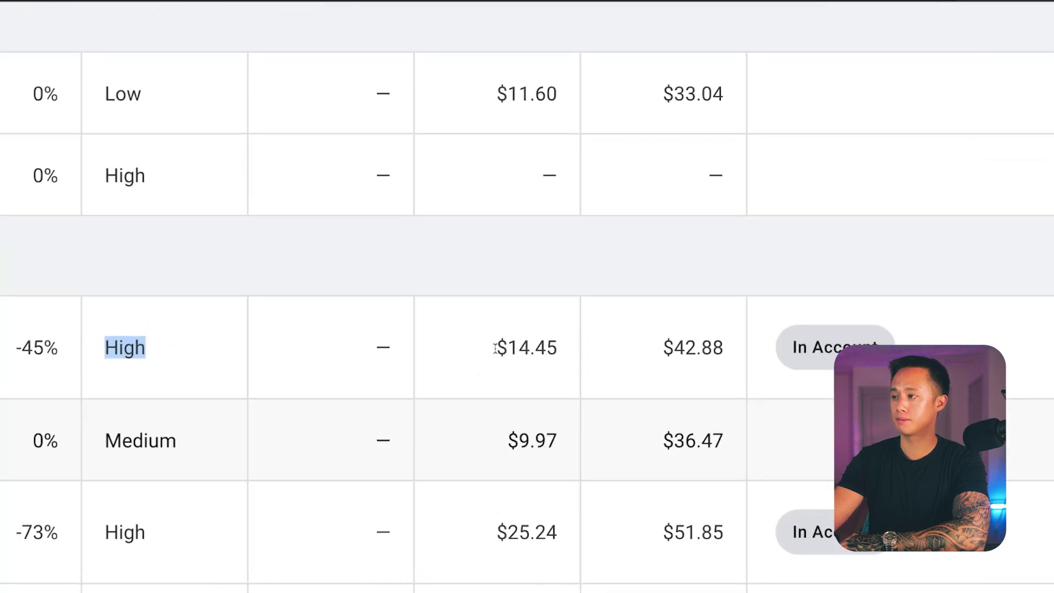
left_click_drag(496, 348, 570, 346)
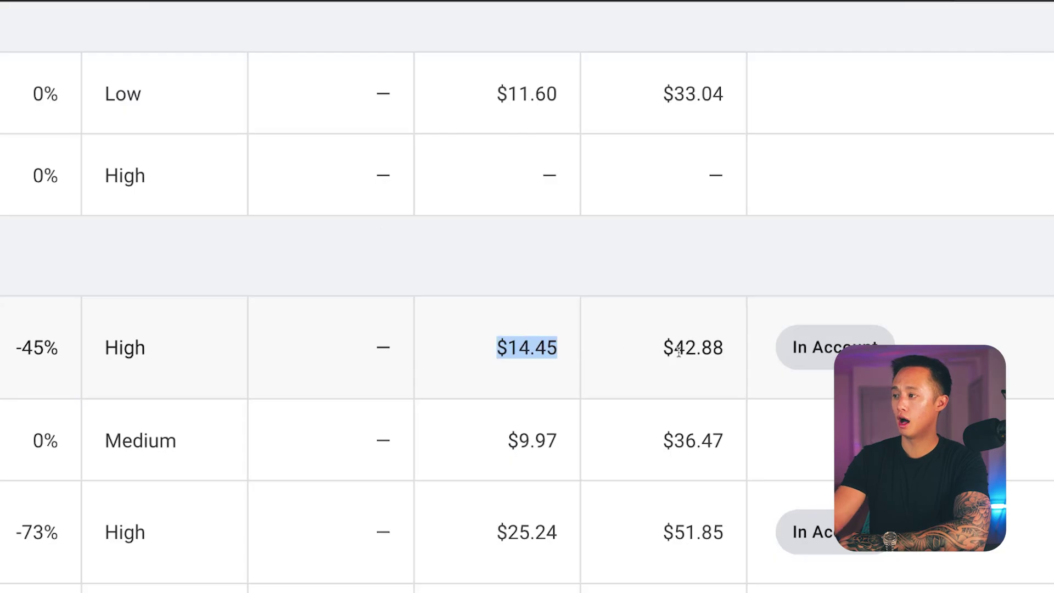
left_click_drag(675, 347, 722, 360)
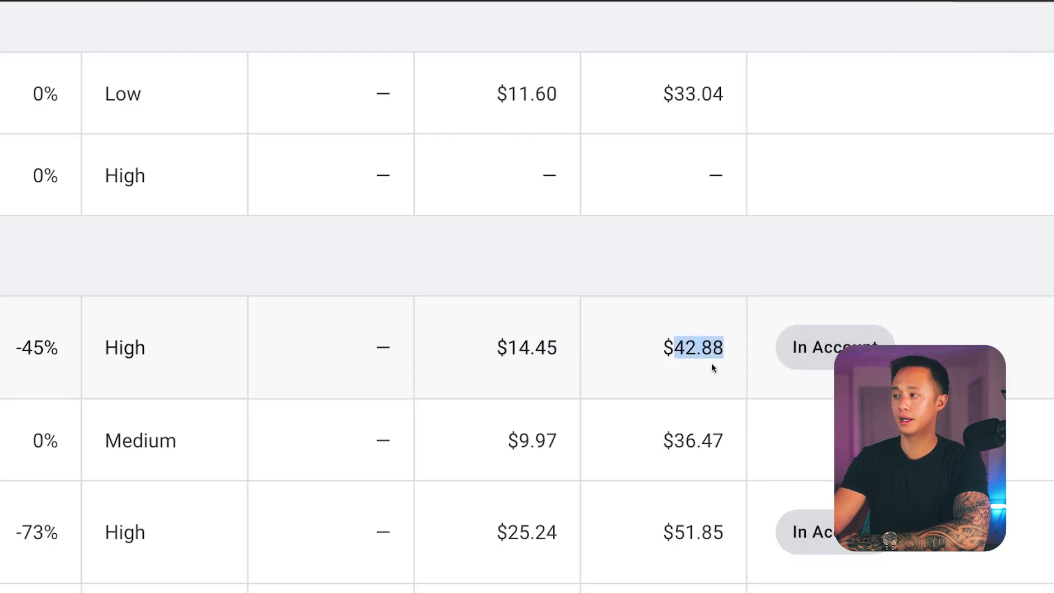
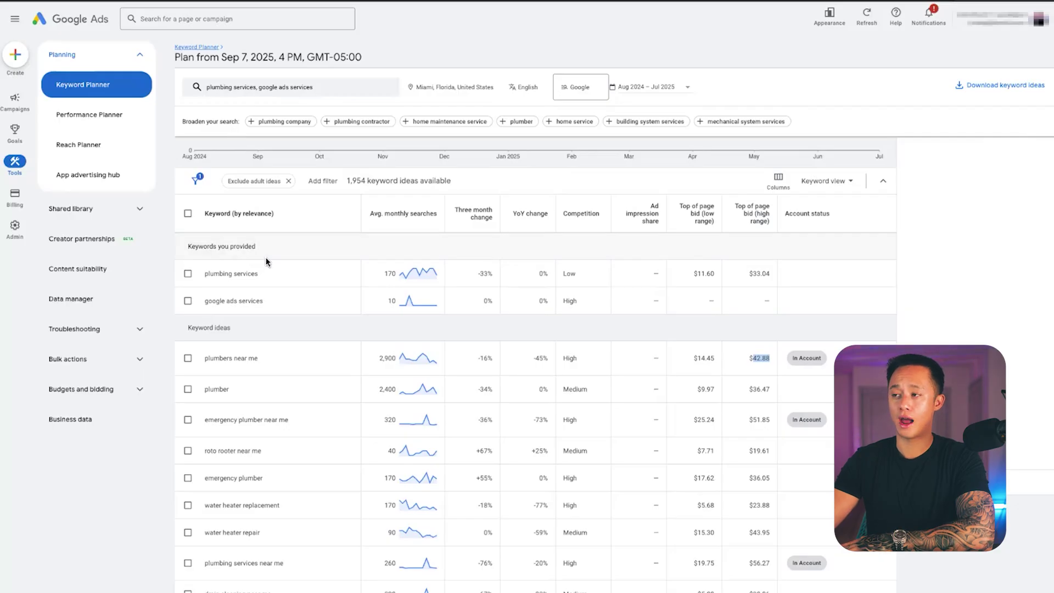
- Select the keyword idea "plumber" and compare its competition and top-of-page bid range with "plumbers near me"
scroll(233, 291, "down", 2)
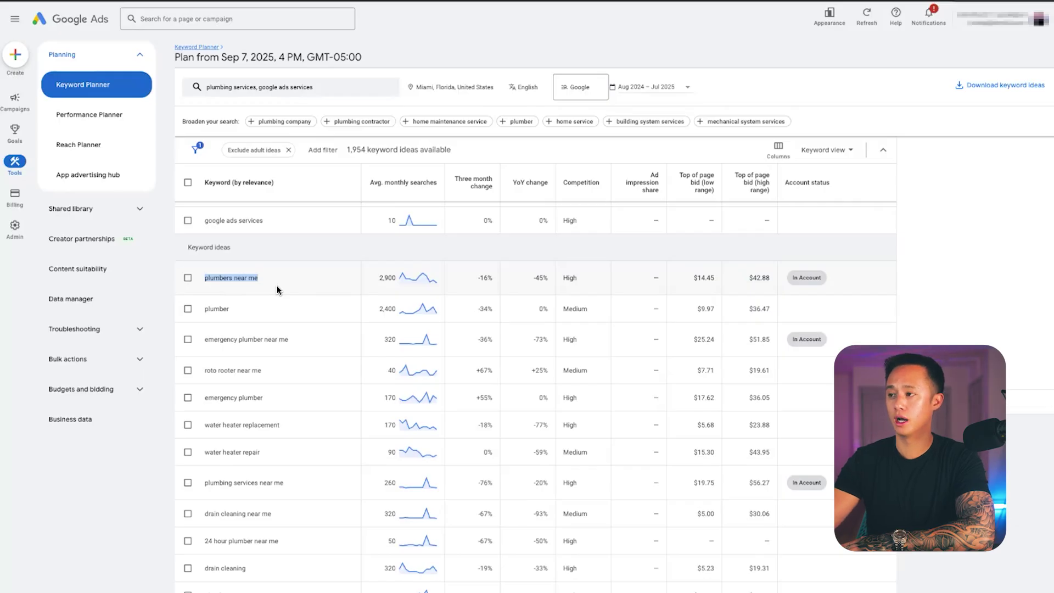
triple_click(328, 348)
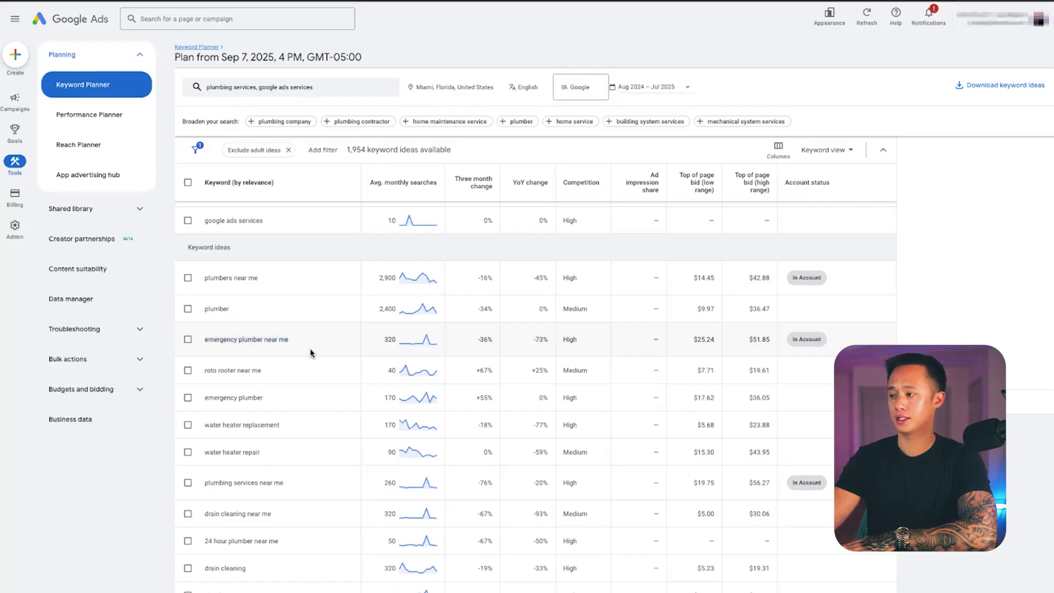
left_click(188, 309)
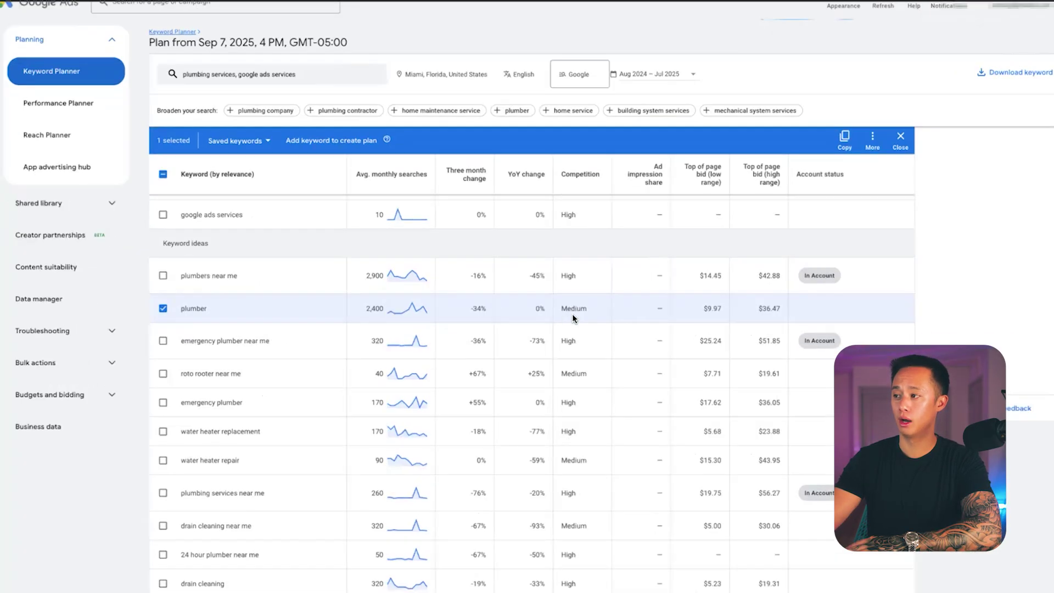
left_click_drag(573, 311, 587, 310)
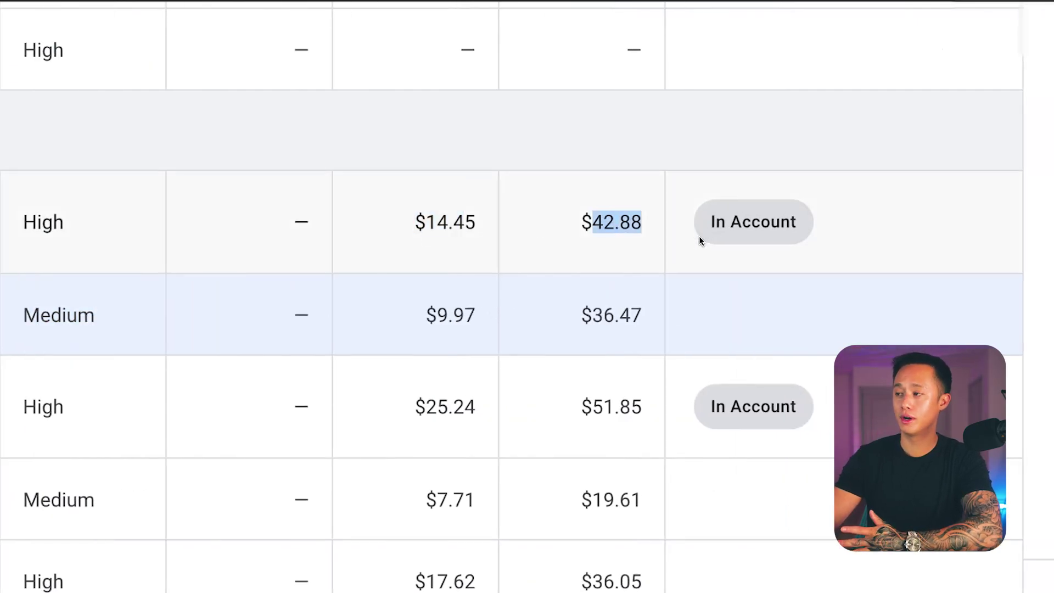
triple_click(475, 314)
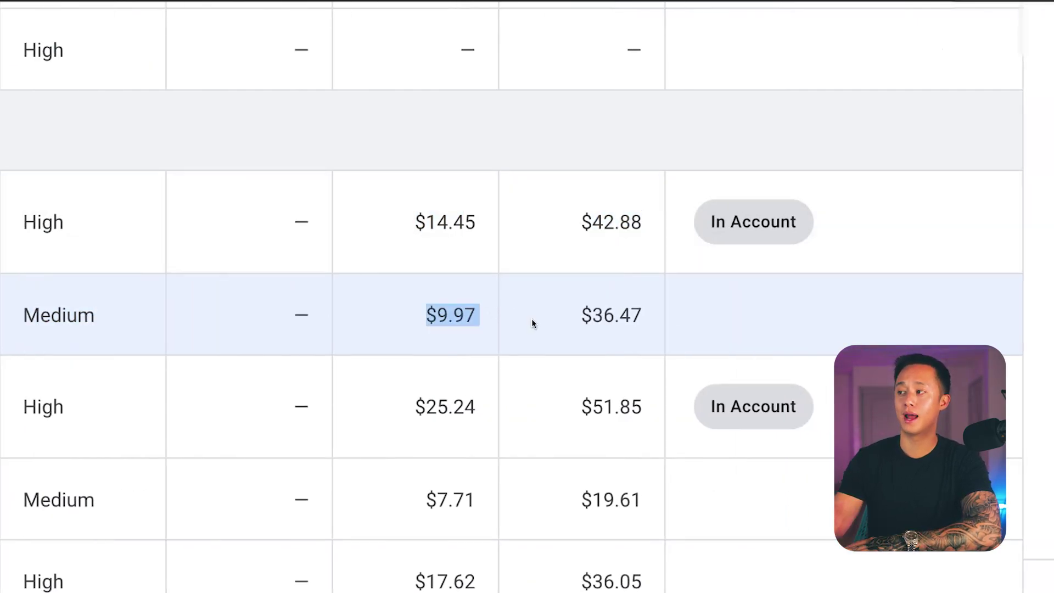
left_click_drag(581, 315, 673, 325)
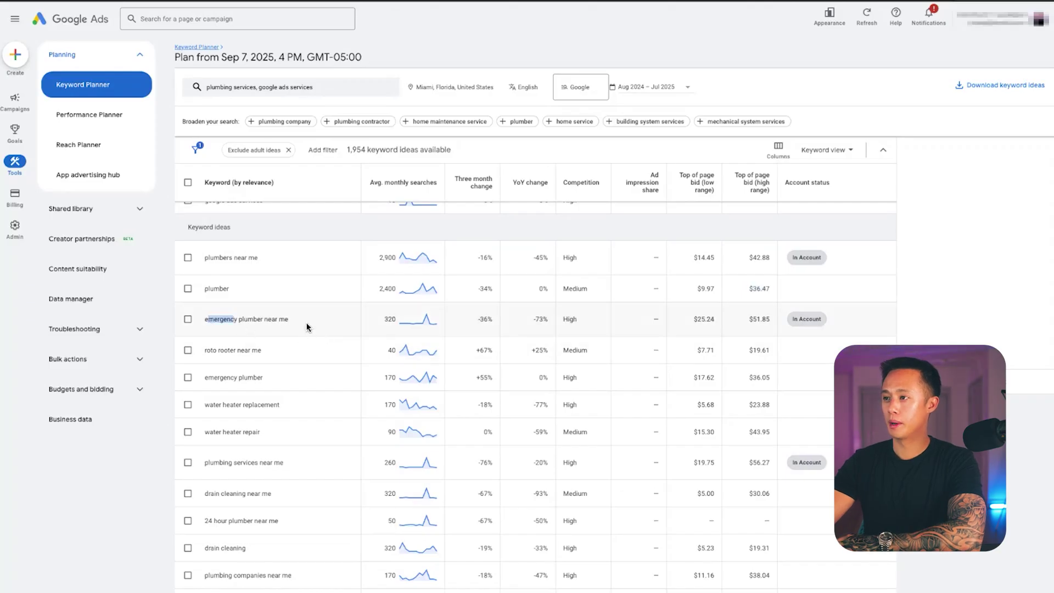
- Review the further keyword ideas, including "emergency plumber near me" and "roto rooter near me", for relevance to the business
left_click_drag(307, 323, 306, 324)
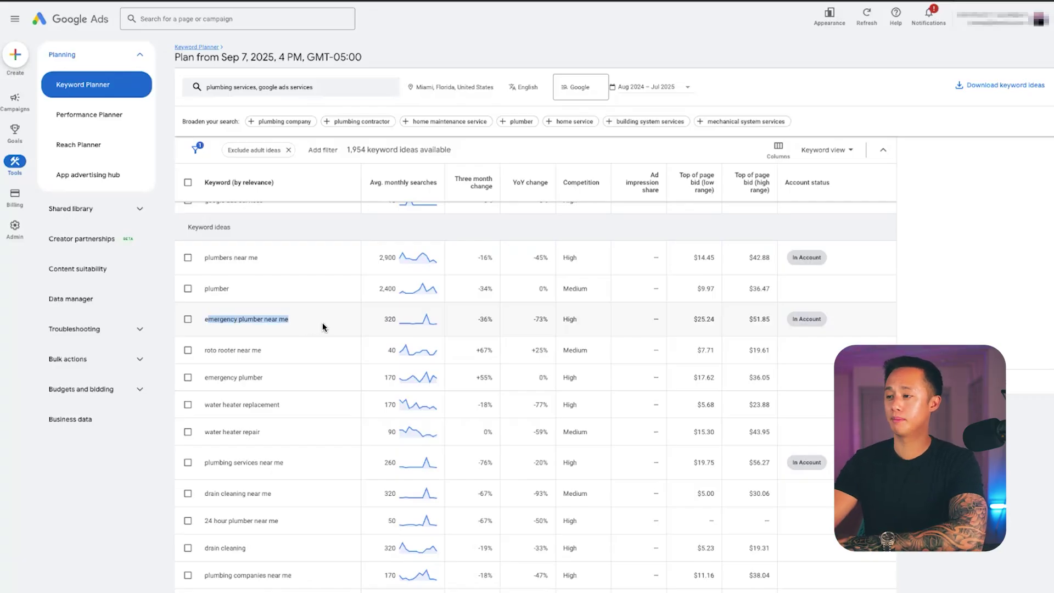
left_click_drag(212, 351, 294, 360)
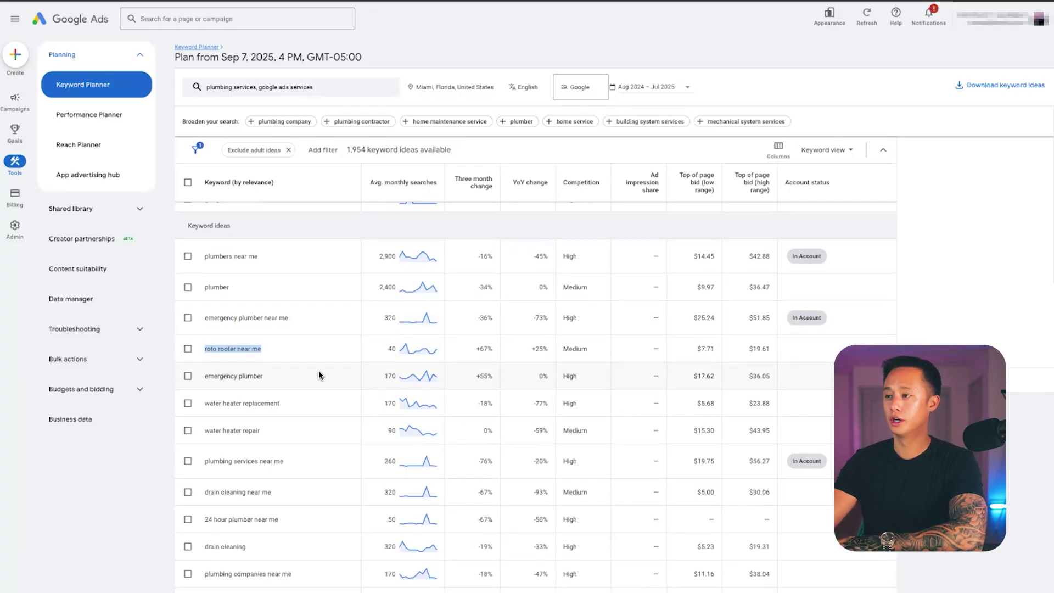
scroll(319, 371, "down", 3)
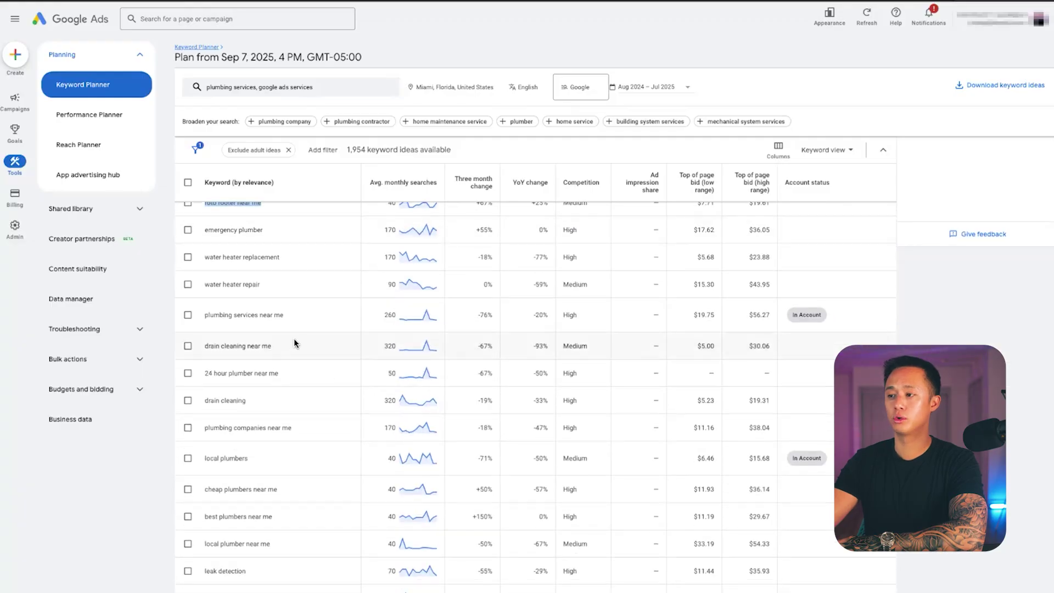
scroll(294, 338, "down", 1)
scroll(309, 340, "down", 4)
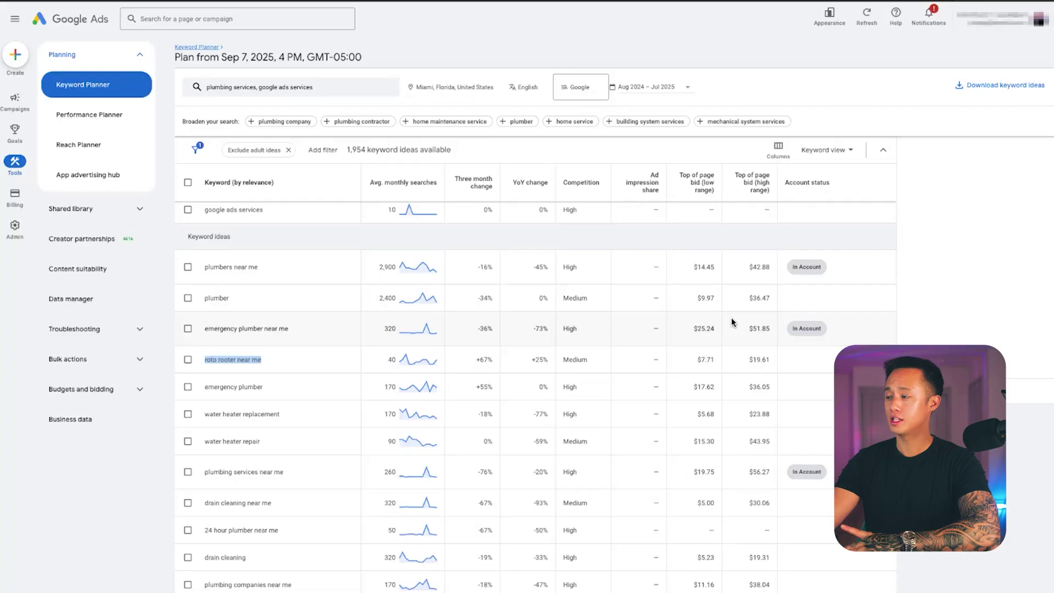
- Examine the high-range top-of-page bid for the provided keyword "plumbing services"
scroll(736, 321, "up", 2)
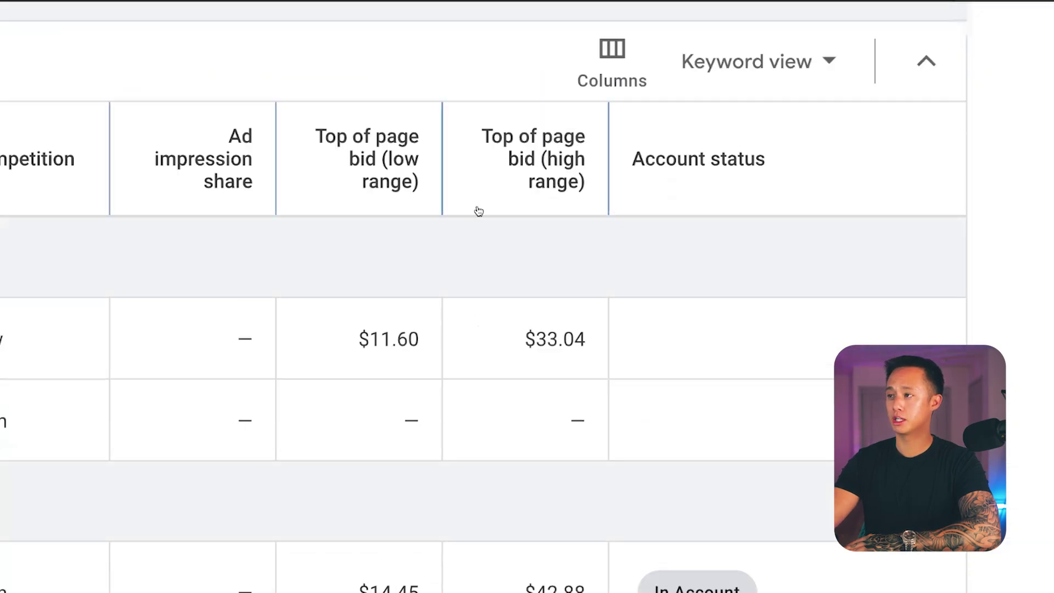
scroll(479, 212, "down", 1)
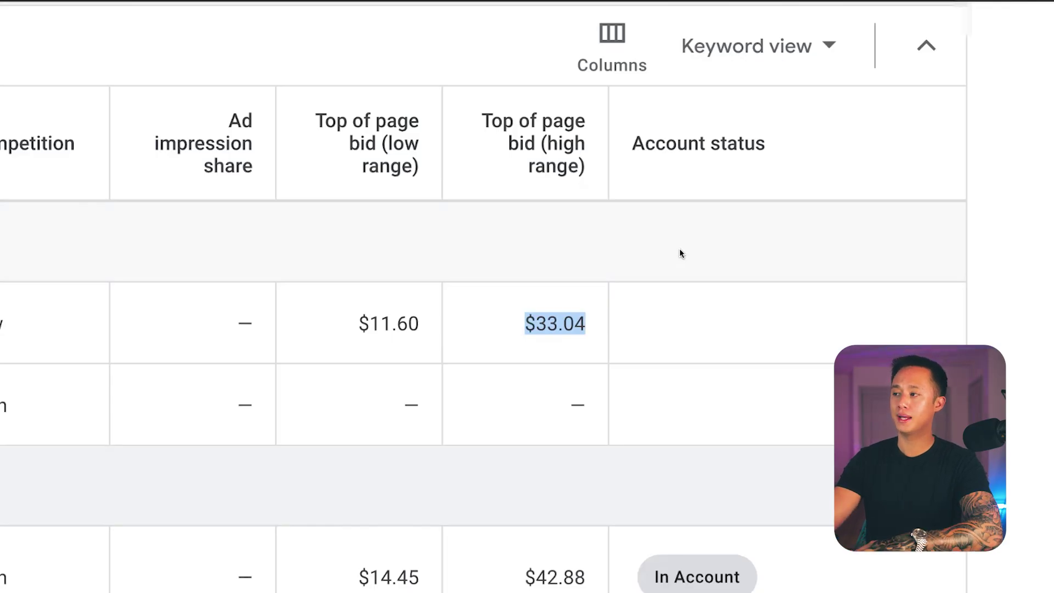
scroll(681, 251, "down", 1)
left_click(523, 317)
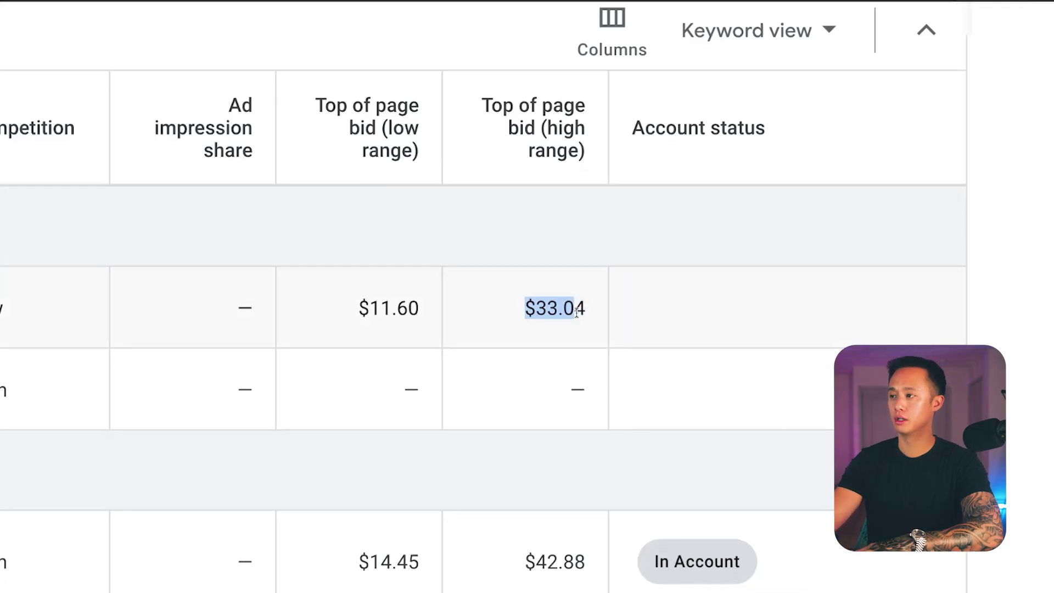